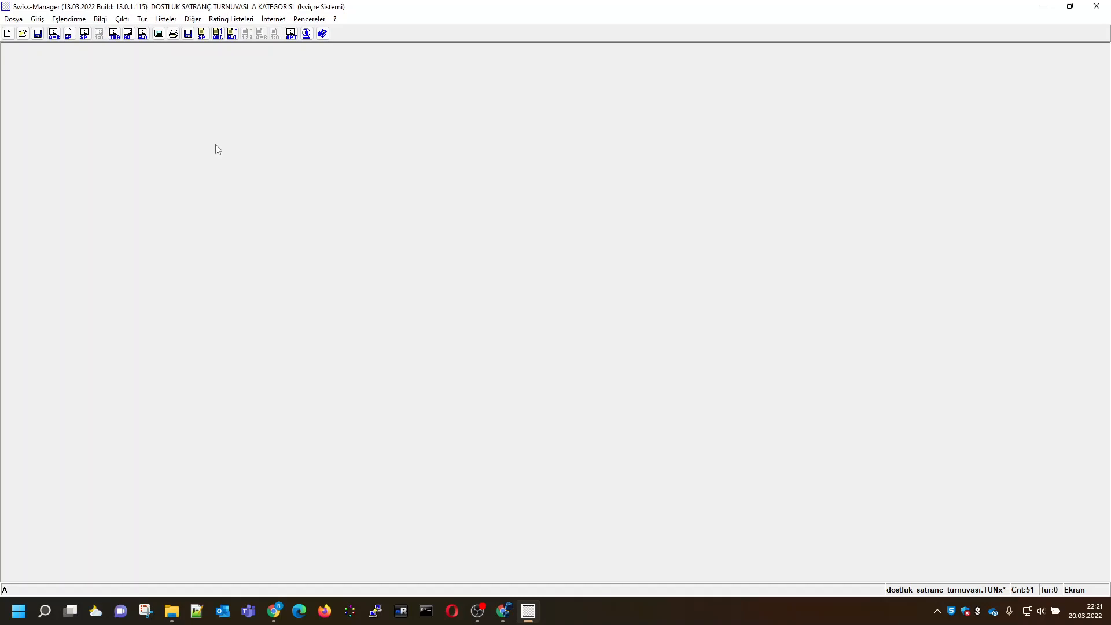
Open the tournament's player data for editing and turn on the Kayıt-Kontrol option
left_click(38, 21)
left_click(55, 51)
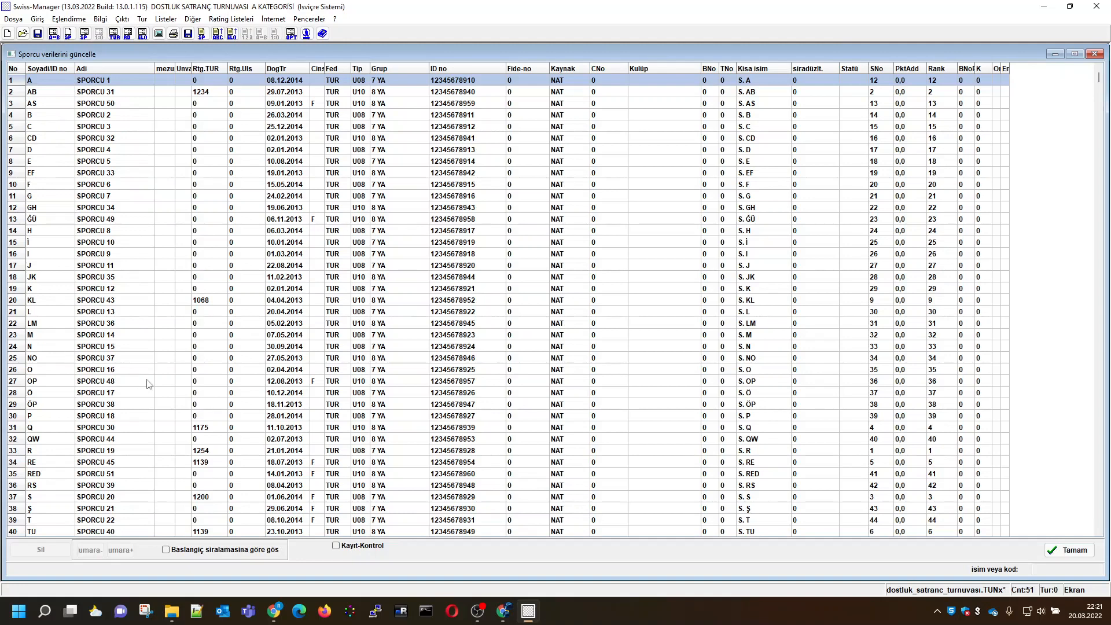
left_click(336, 546)
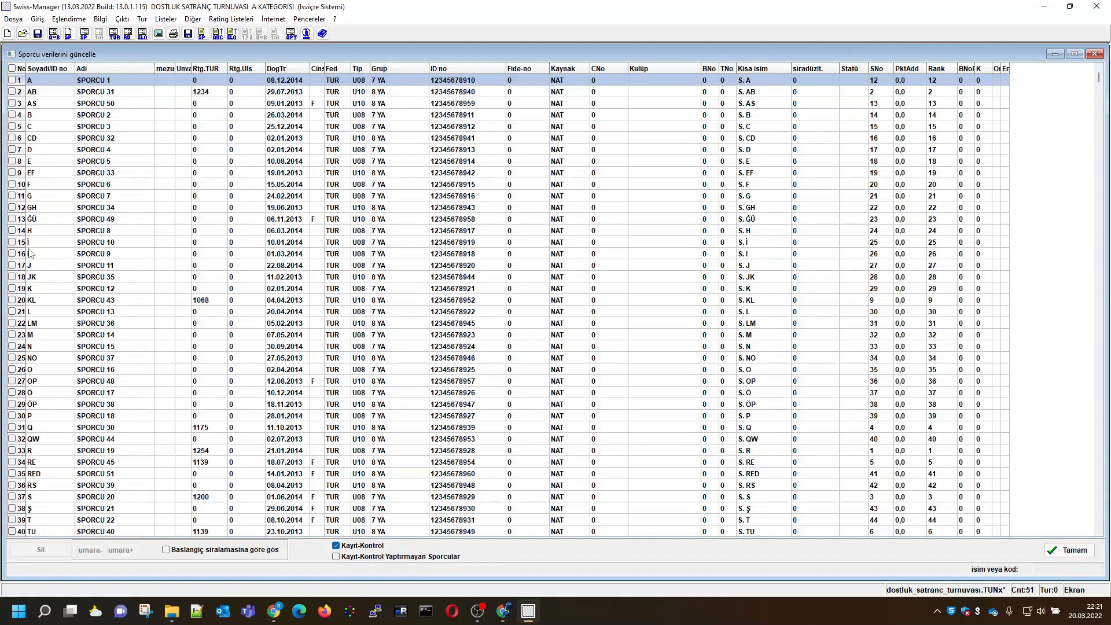
Mark the players in rows 1 to 30 as checked in, accept the player data and save the tournament
left_click(12, 81)
left_click(12, 115)
left_click(12, 126)
left_click(12, 137)
left_click(13, 150)
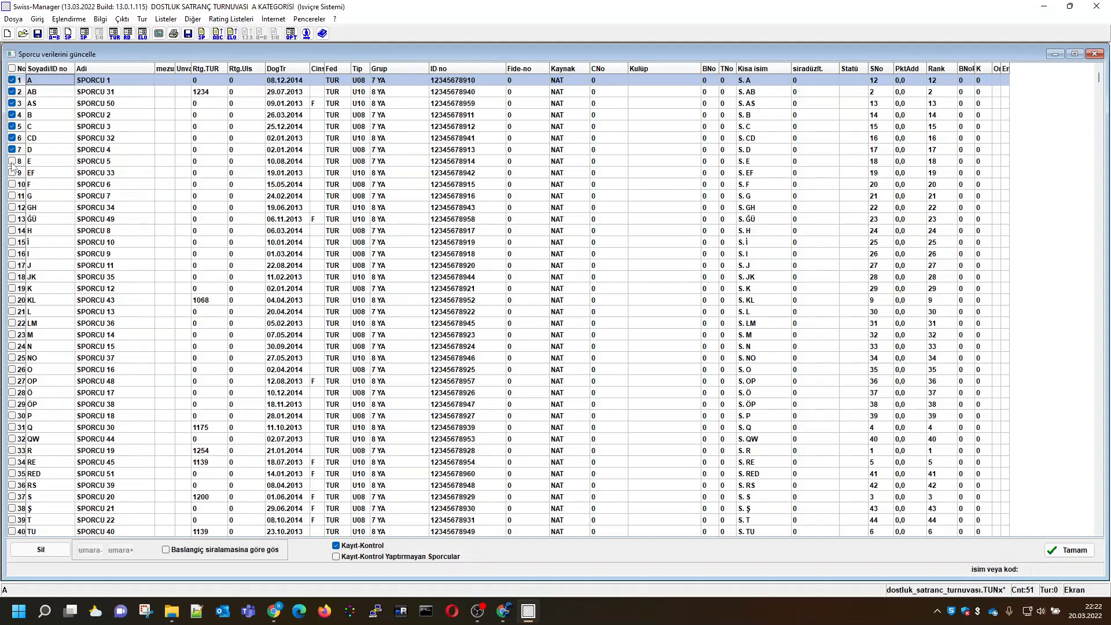
left_click(12, 162)
left_click(12, 196)
left_click(12, 207)
left_click(13, 218)
left_click(12, 231)
left_click(12, 242)
left_click(12, 265)
left_click(12, 277)
left_click(12, 288)
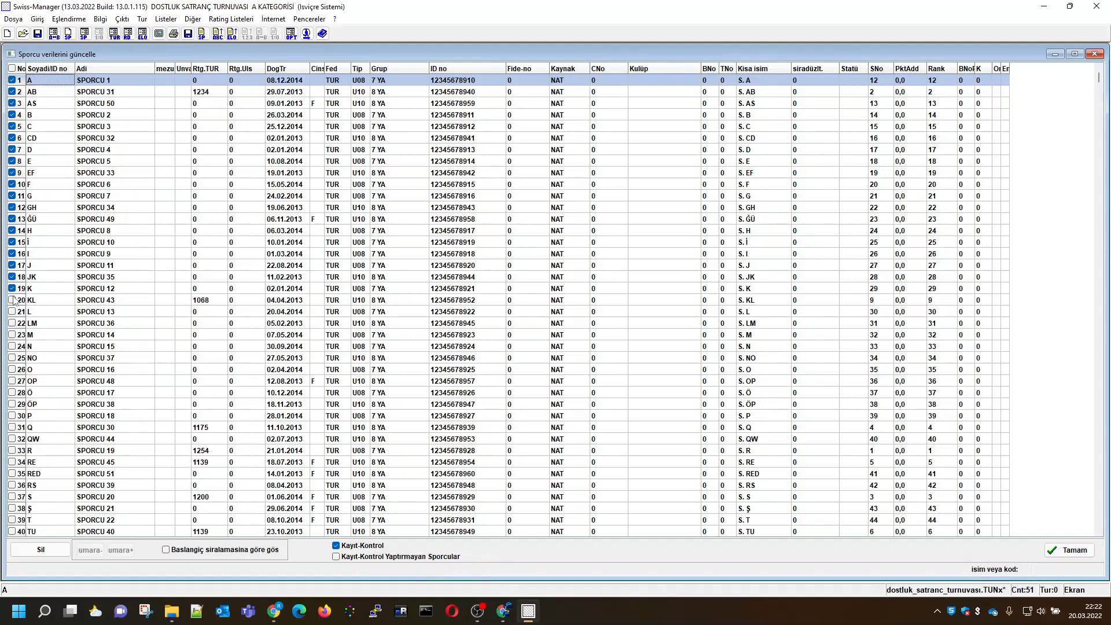
left_click(12, 299)
left_click(12, 311)
left_click(12, 323)
left_click(12, 334)
left_click(12, 346)
left_click(12, 358)
left_click(13, 369)
left_click(12, 380)
left_click(12, 393)
left_click(12, 404)
left_click(12, 416)
left_click(1056, 553)
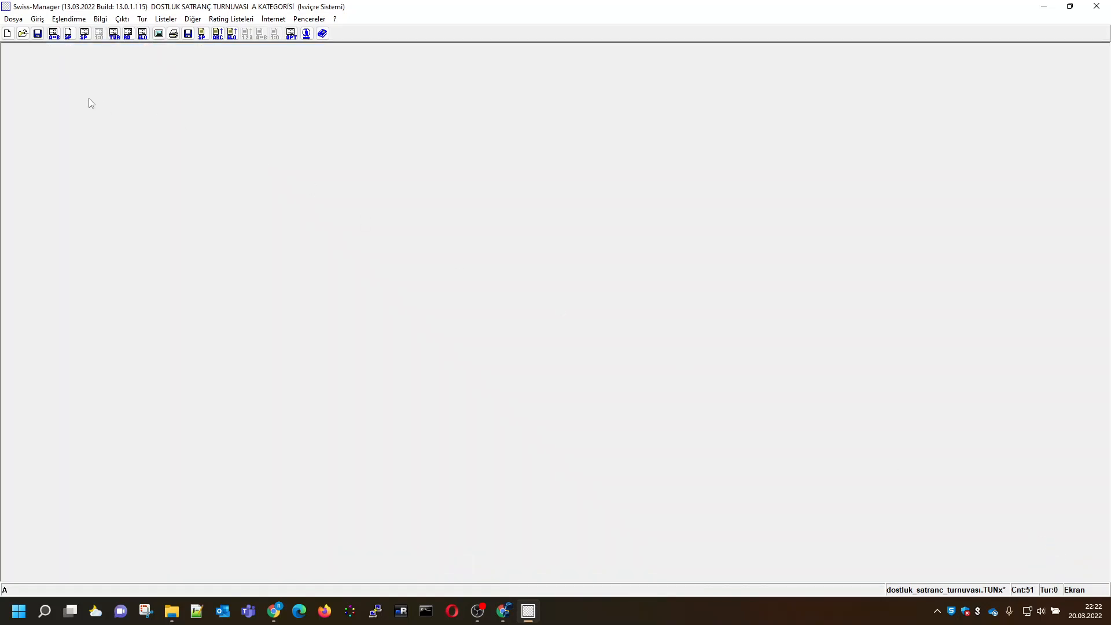
left_click(37, 33)
Open the alphabetical player list and enlarge its window vertically to show more players
left_click(164, 19)
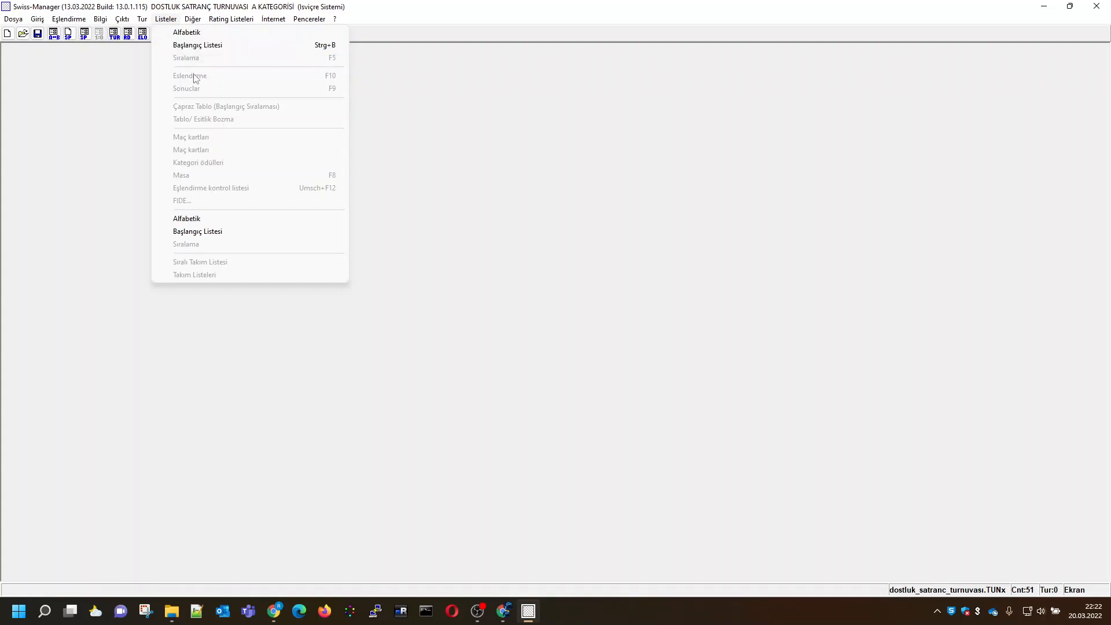
left_click(184, 34)
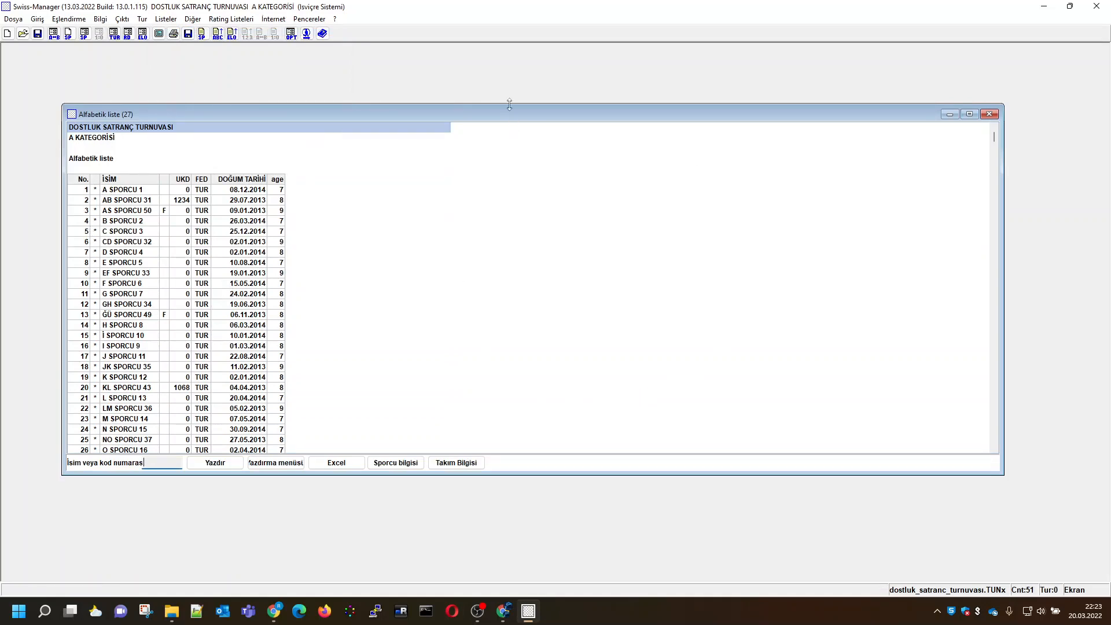
left_click_drag(509, 104, 515, 57)
left_click_drag(248, 475, 174, 564)
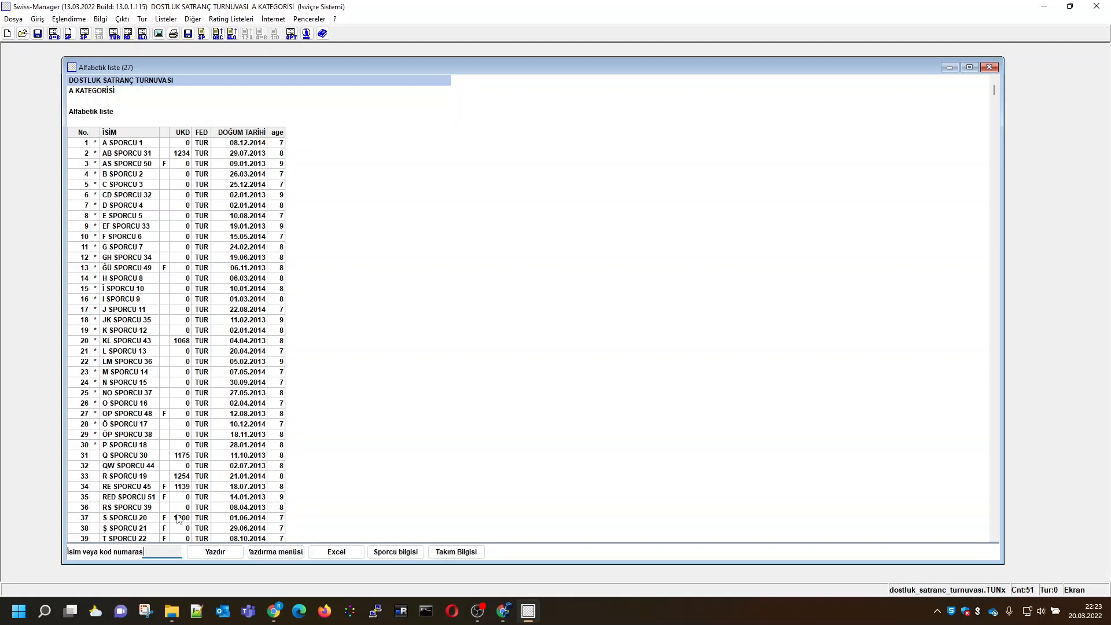
Export the alphabetical list to Excel as dostluk_satranc_turnuvası_Alfabetik_liste.xls and widen its narrow column B
left_click(336, 551)
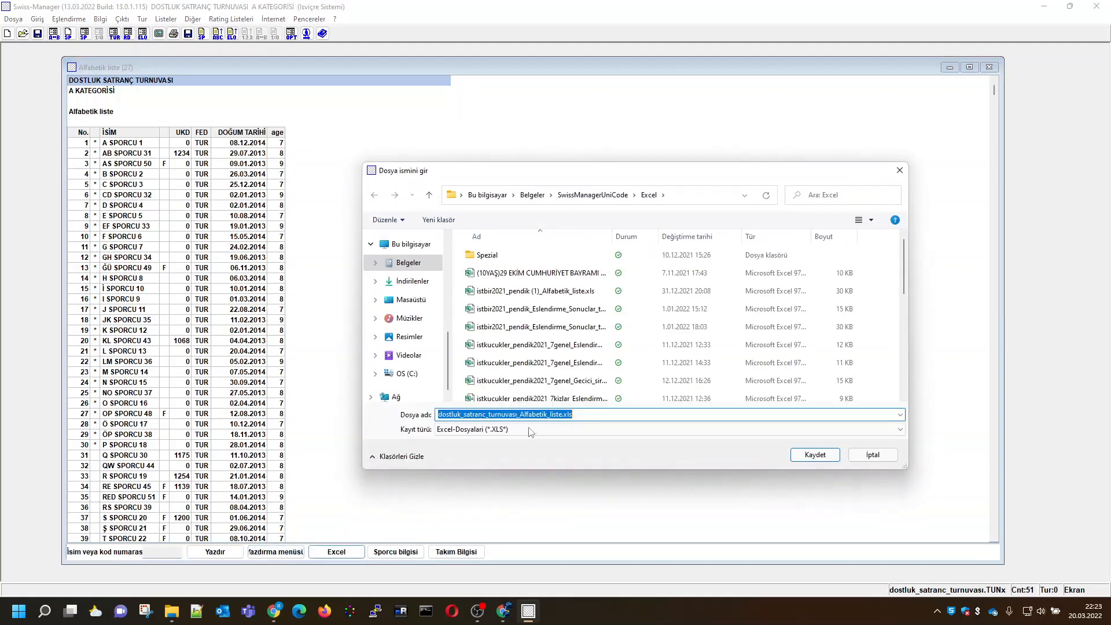
left_click(808, 454)
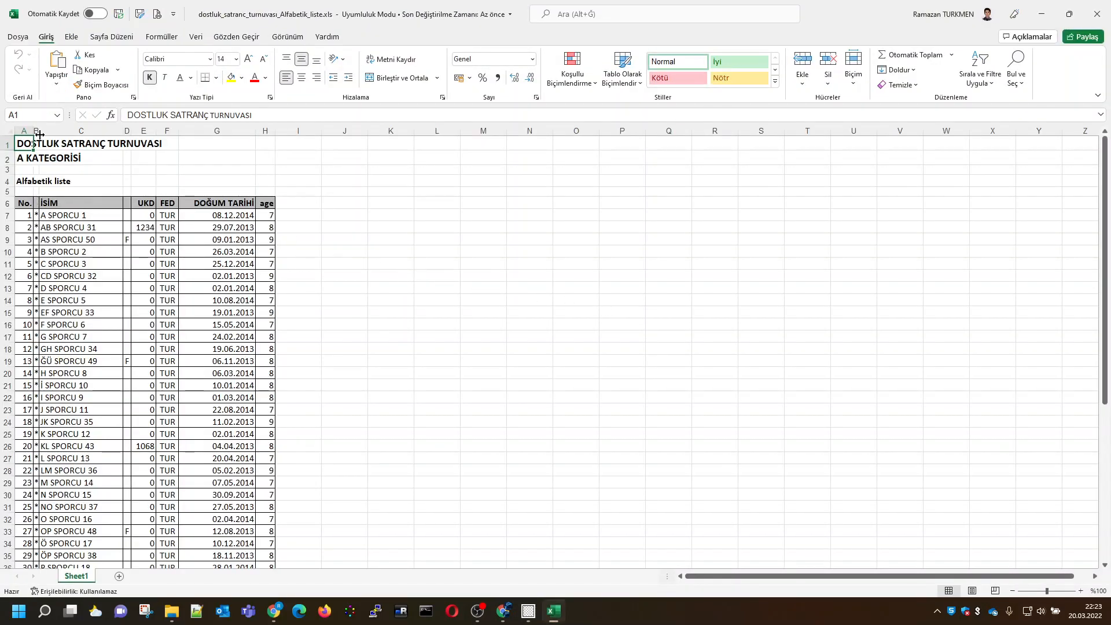
left_click_drag(38, 133, 68, 134)
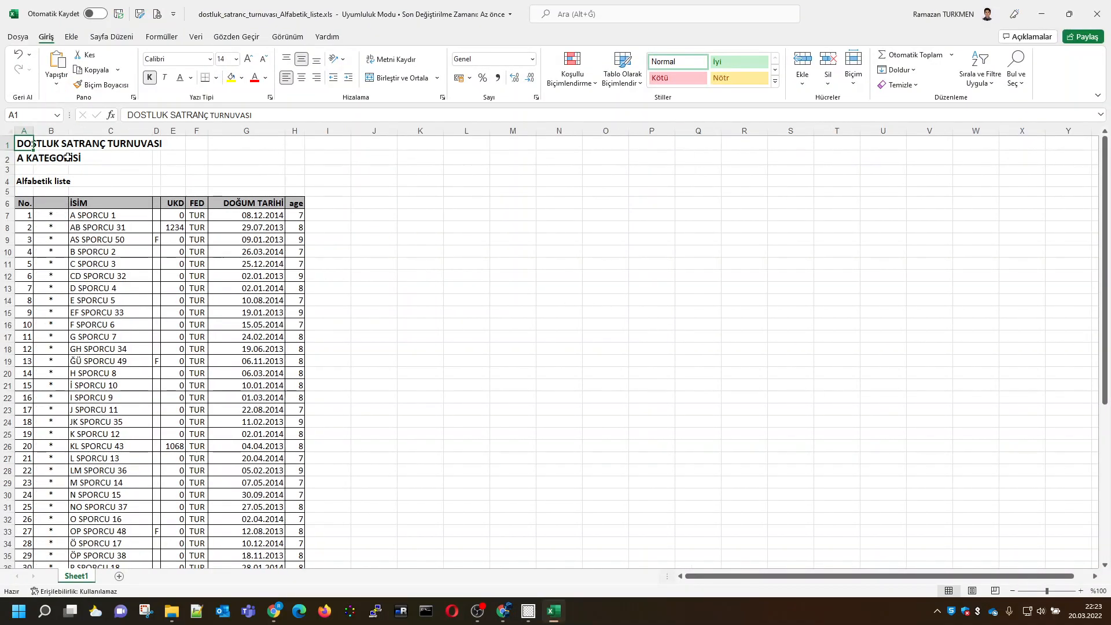
Examine the check-in marks and blank cells in column B, and dismiss the Office notice
left_click(52, 216)
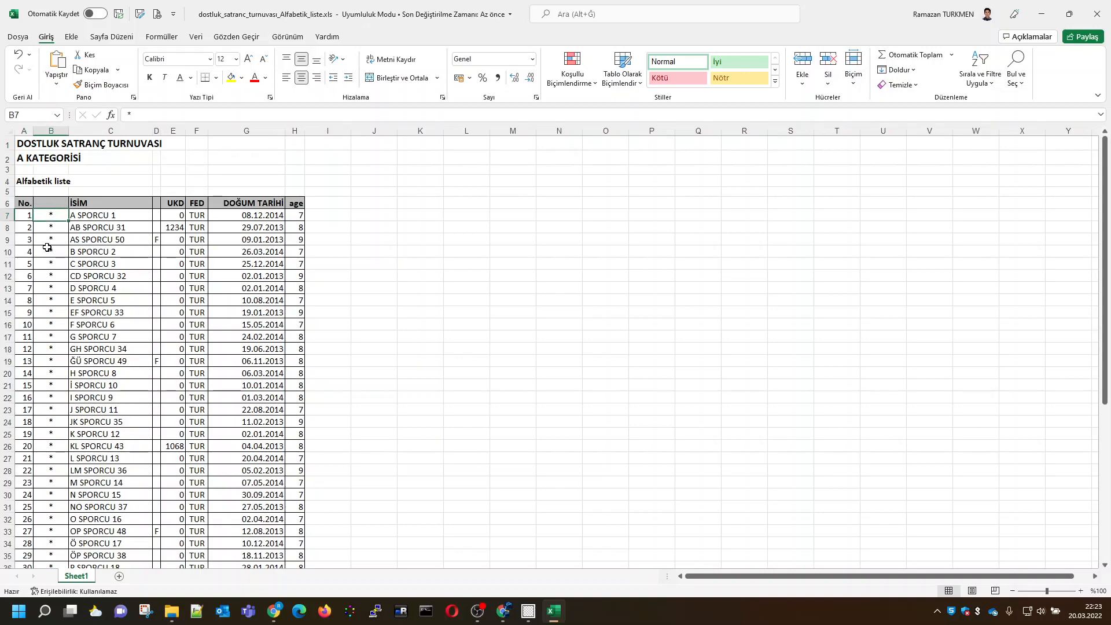
scroll(51, 345, "down", 8)
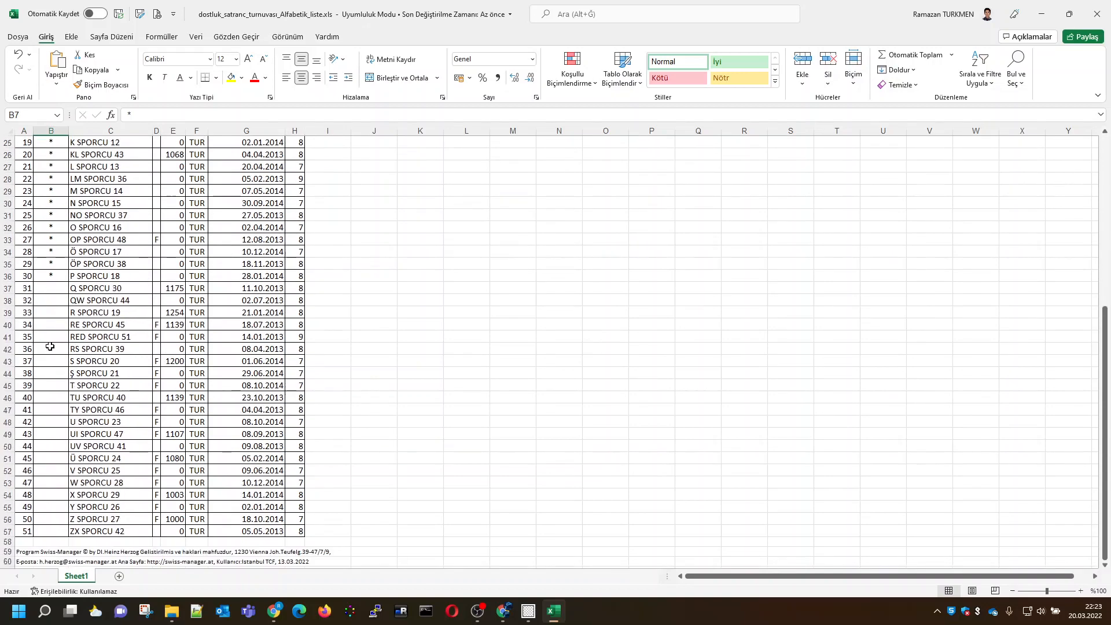
left_click_drag(49, 290, 49, 531)
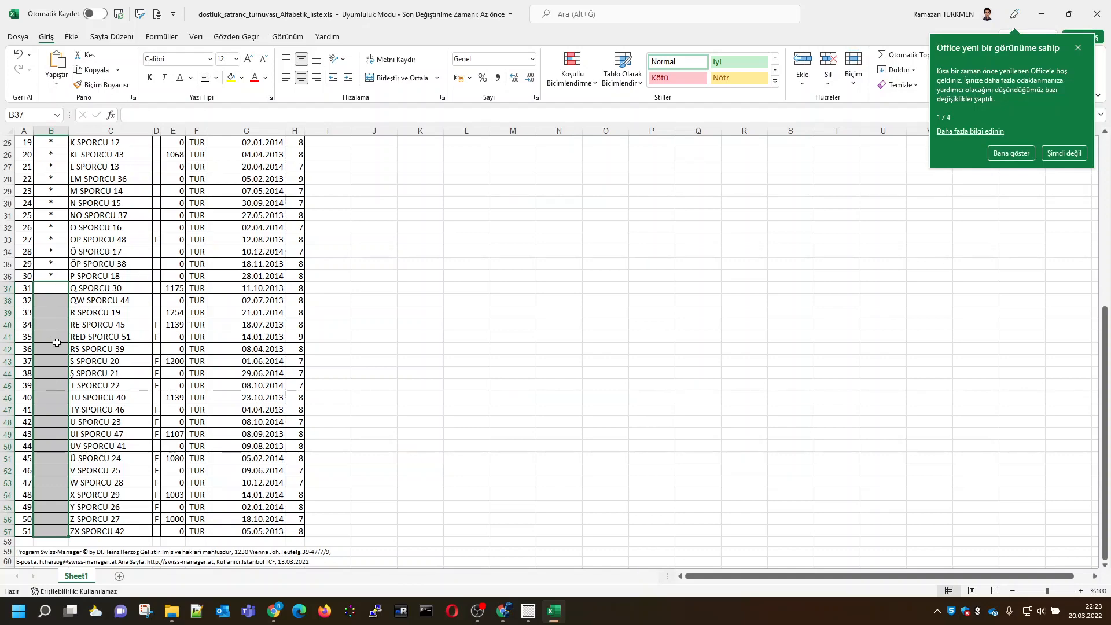
scroll(59, 344, "up", 2)
scroll(59, 344, "up", 5)
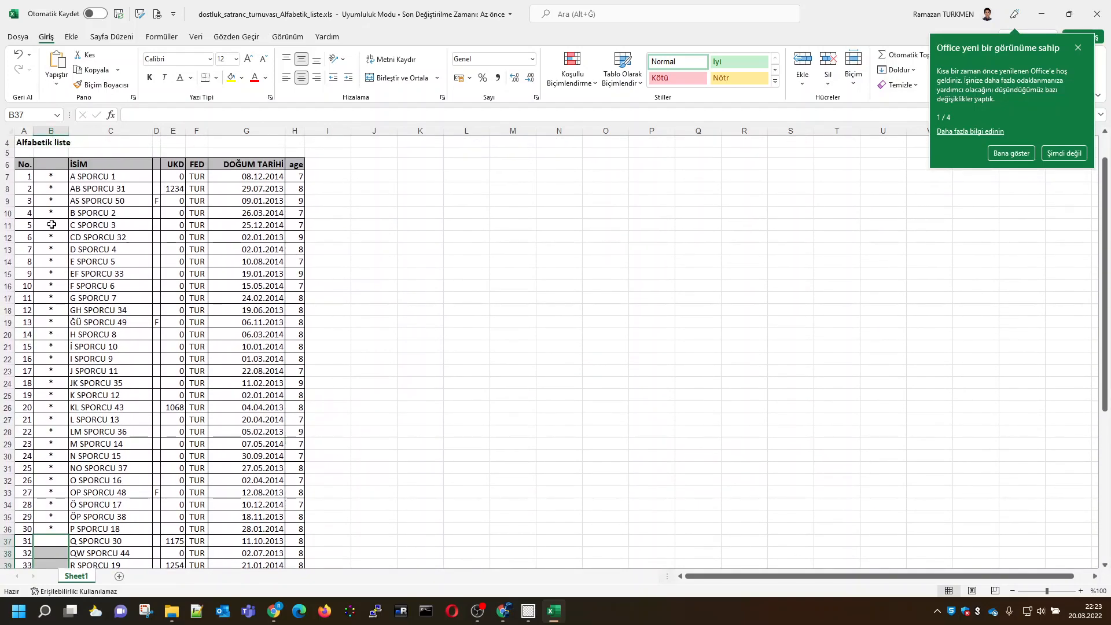
left_click(54, 178)
left_click(52, 165)
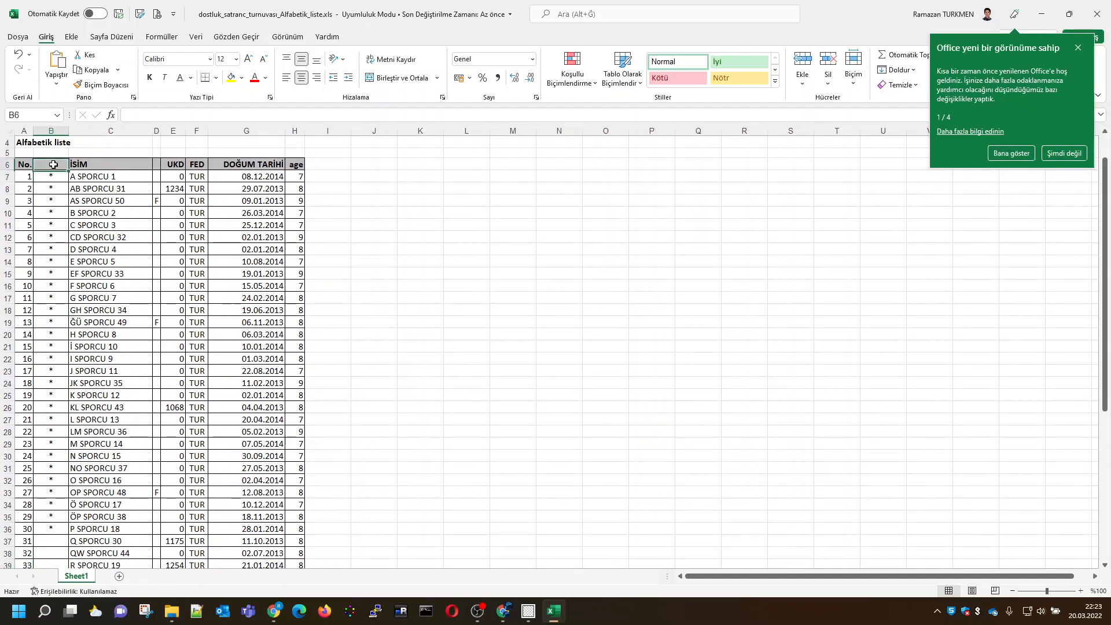
left_click(1077, 48)
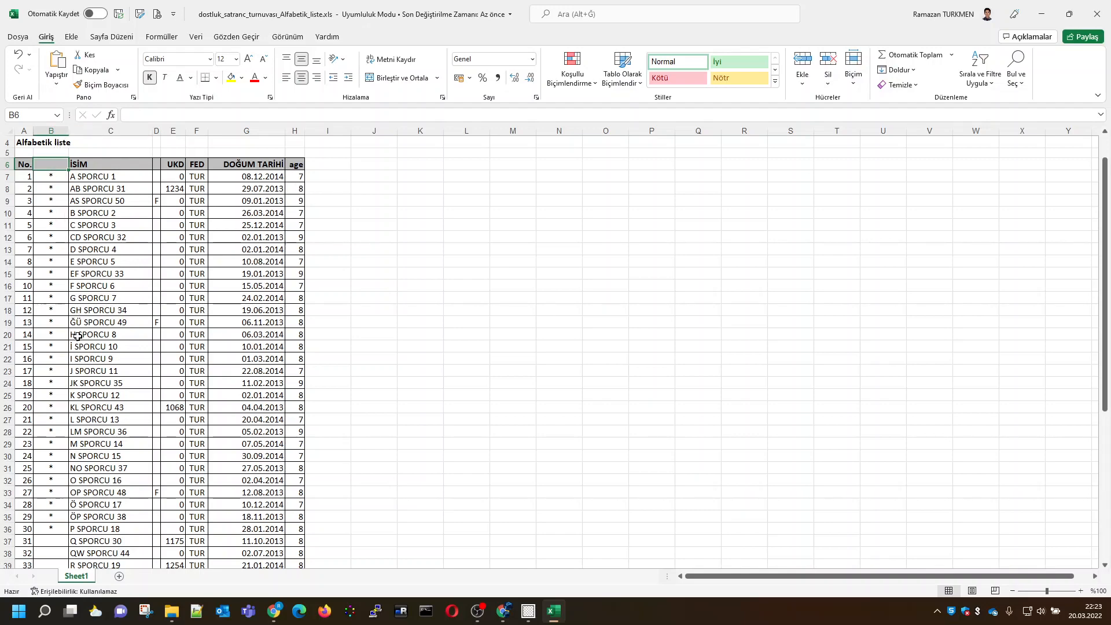
Compare the unmarked players in rows 37 to 57 with the marked players above them
scroll(52, 448, "down", 2)
scroll(55, 405, "down", 4)
left_click_drag(52, 325, 57, 555)
scroll(86, 486, "down", 2)
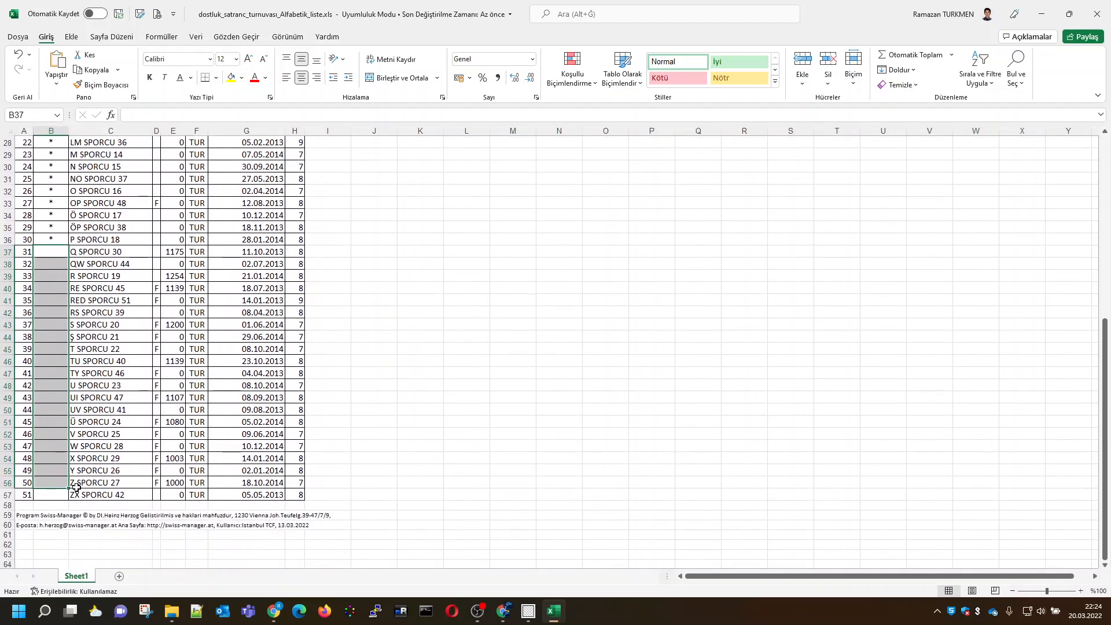
scroll(69, 327, "up", 3)
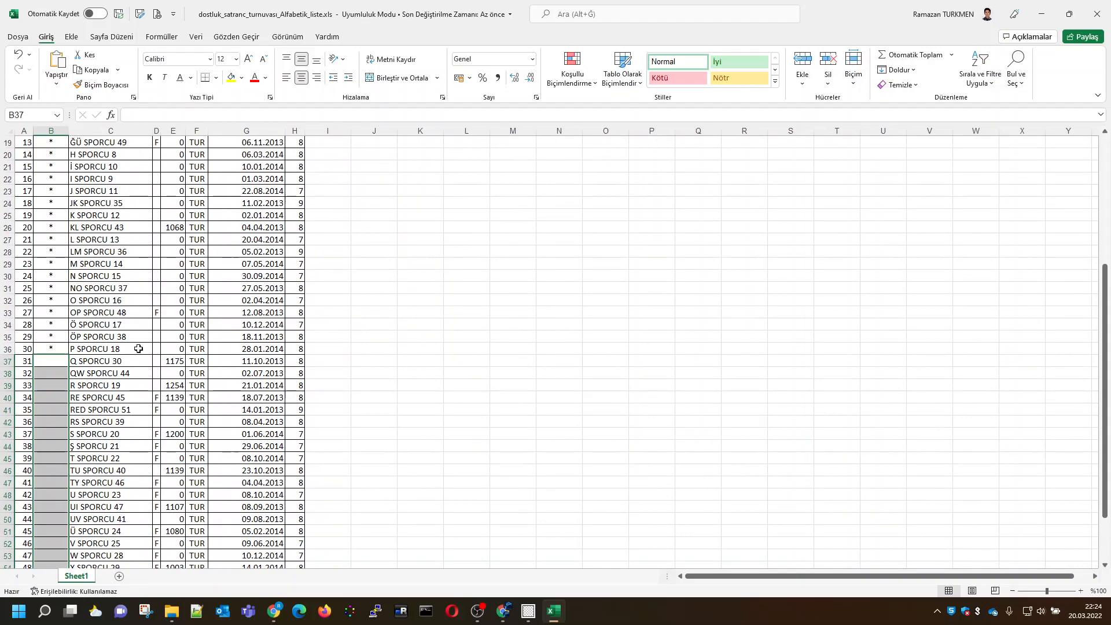
scroll(53, 382, "up", 6)
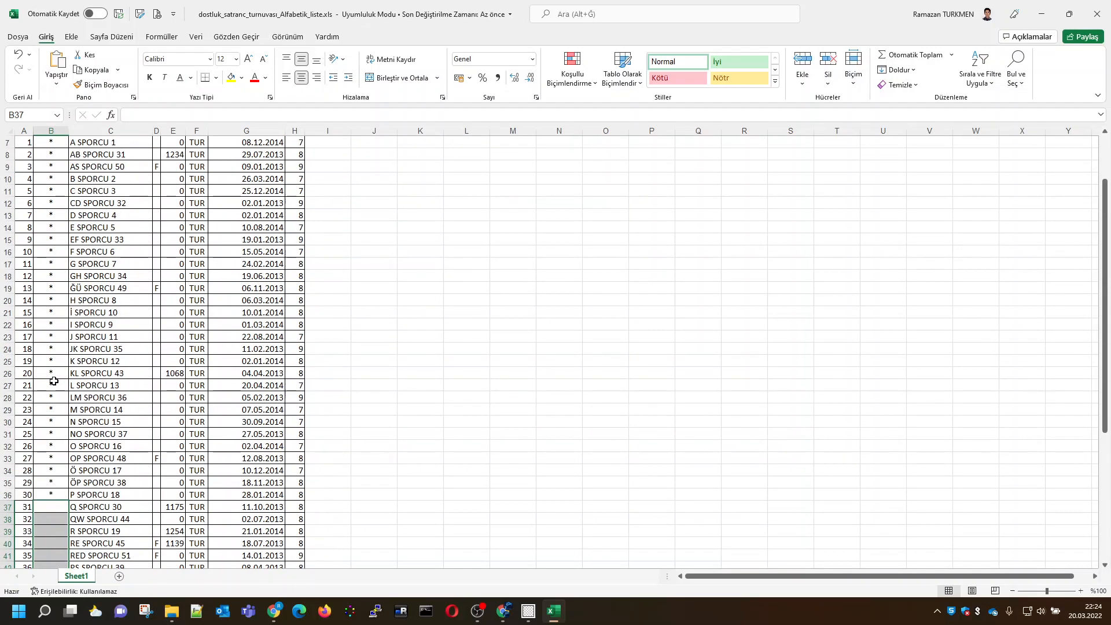
left_click(49, 203)
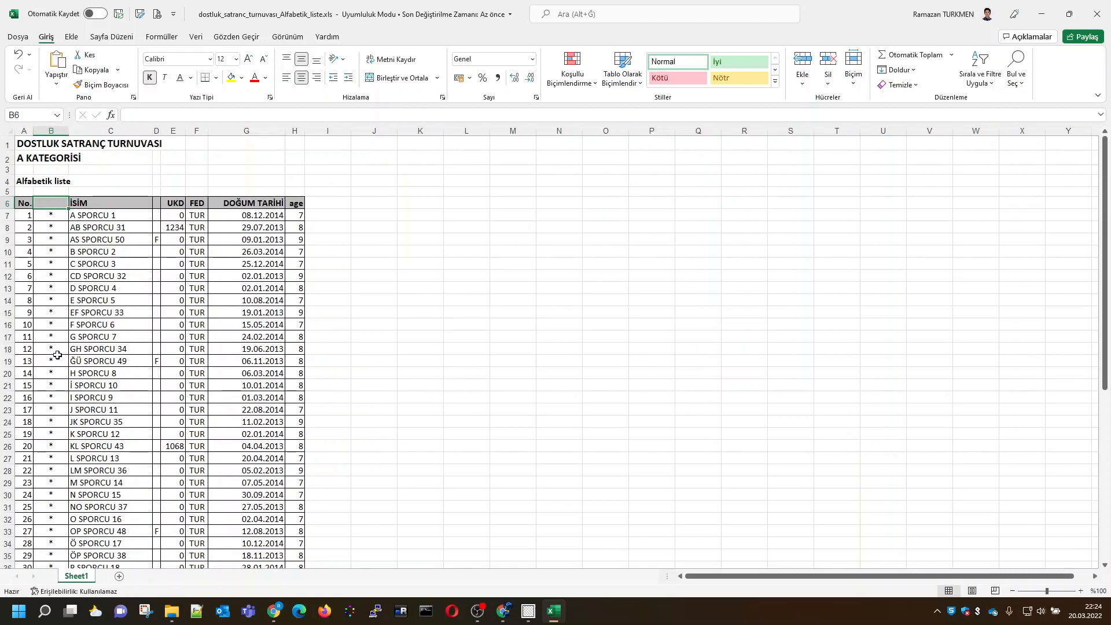
scroll(58, 486, "down", 5)
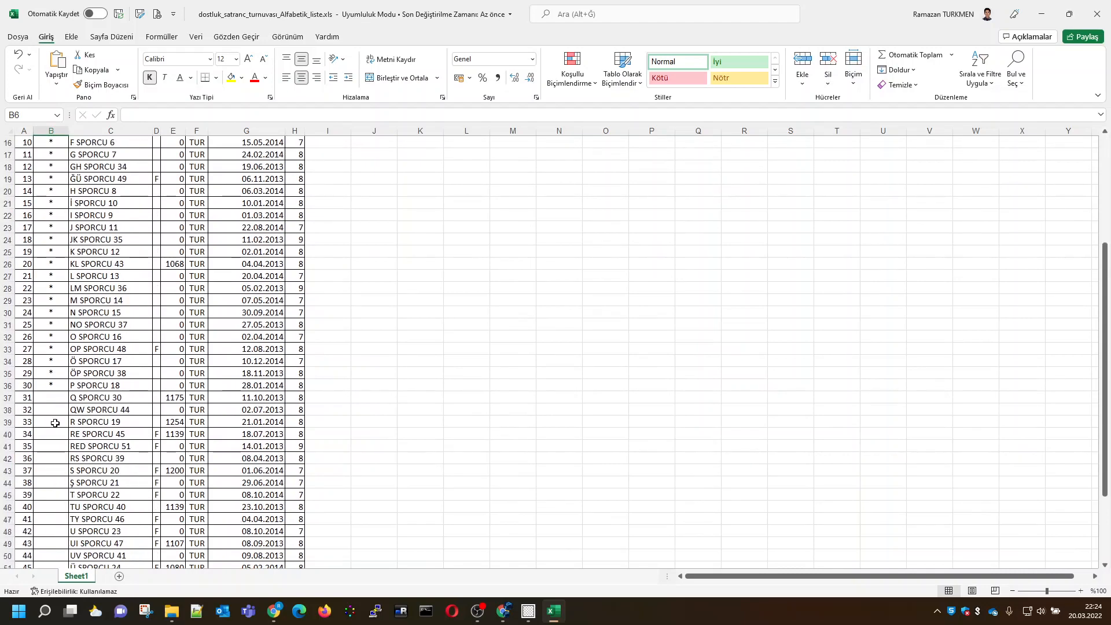
scroll(55, 423, "down", 4)
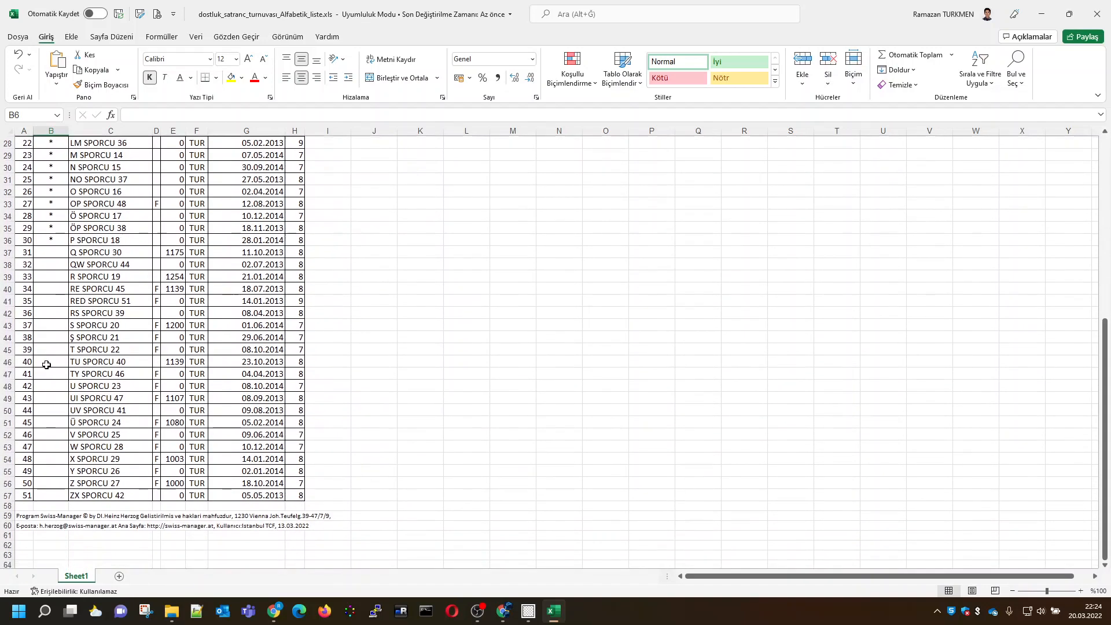
left_click_drag(8, 251, 8, 494)
scroll(63, 353, "up", 1)
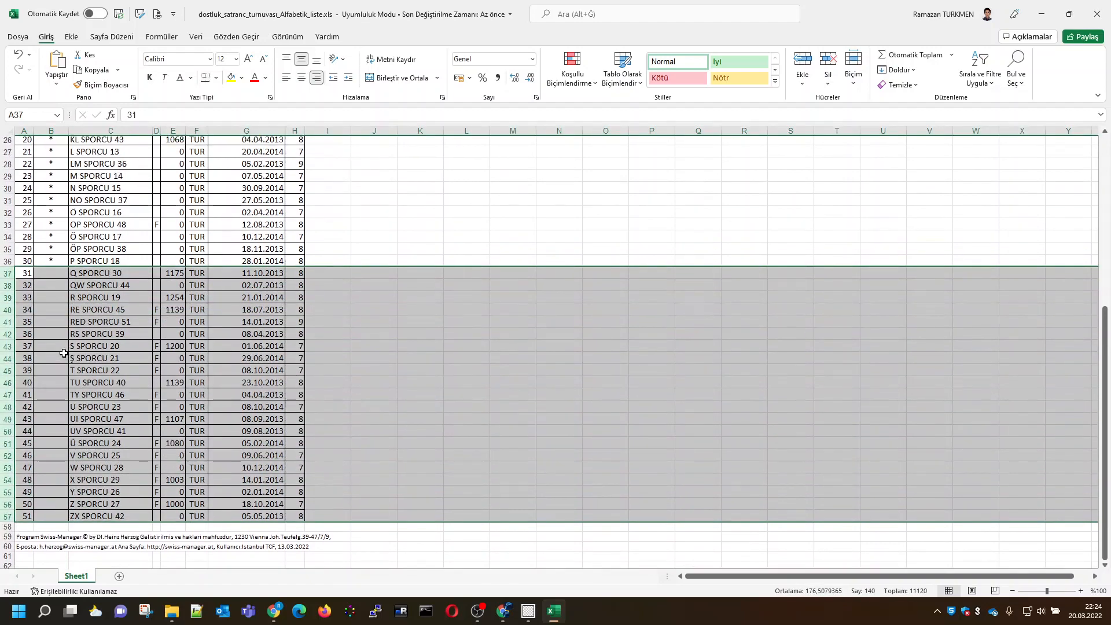
scroll(64, 352, "up", 2)
left_click(52, 276)
scroll(75, 353, "up", 3)
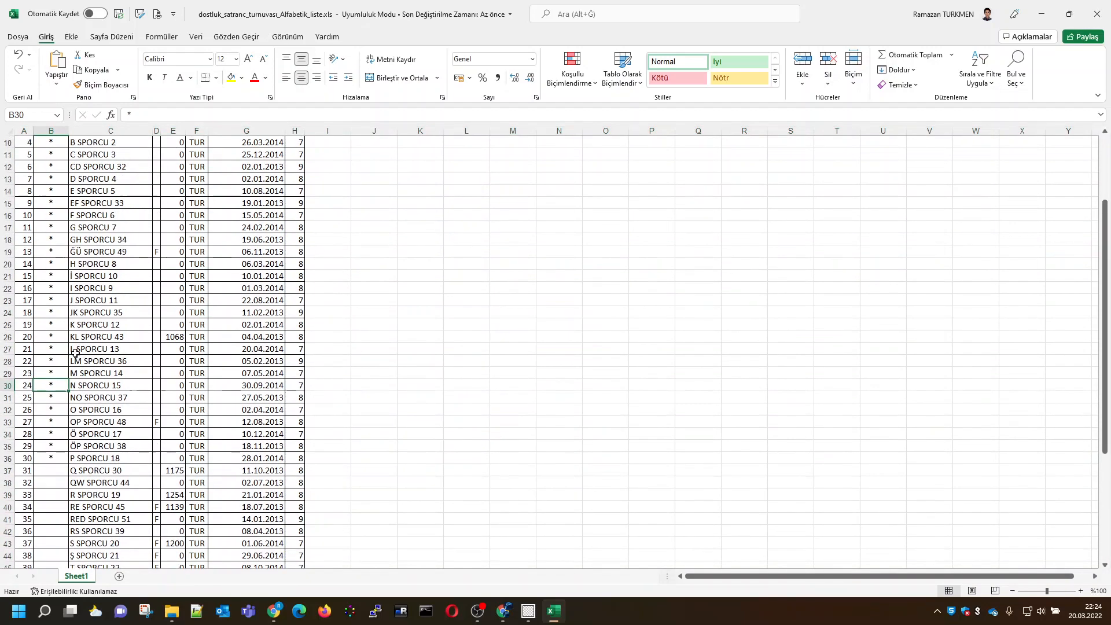
scroll(75, 352, "up", 3)
left_click(51, 203)
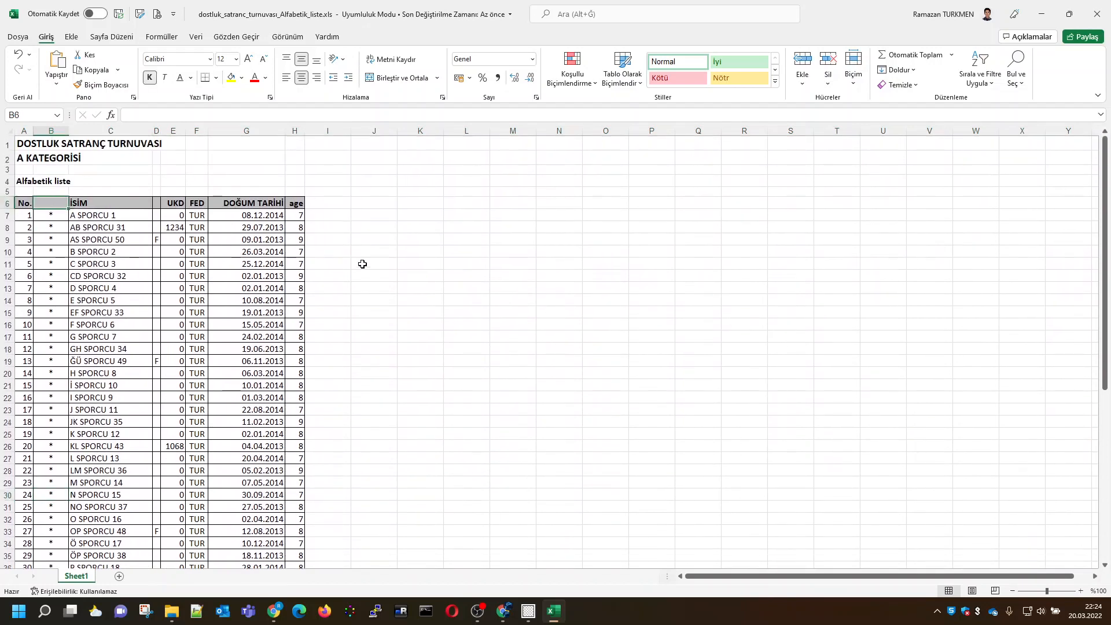
Add filters to the player table's header in row 6
left_click(24, 203)
left_click(980, 74)
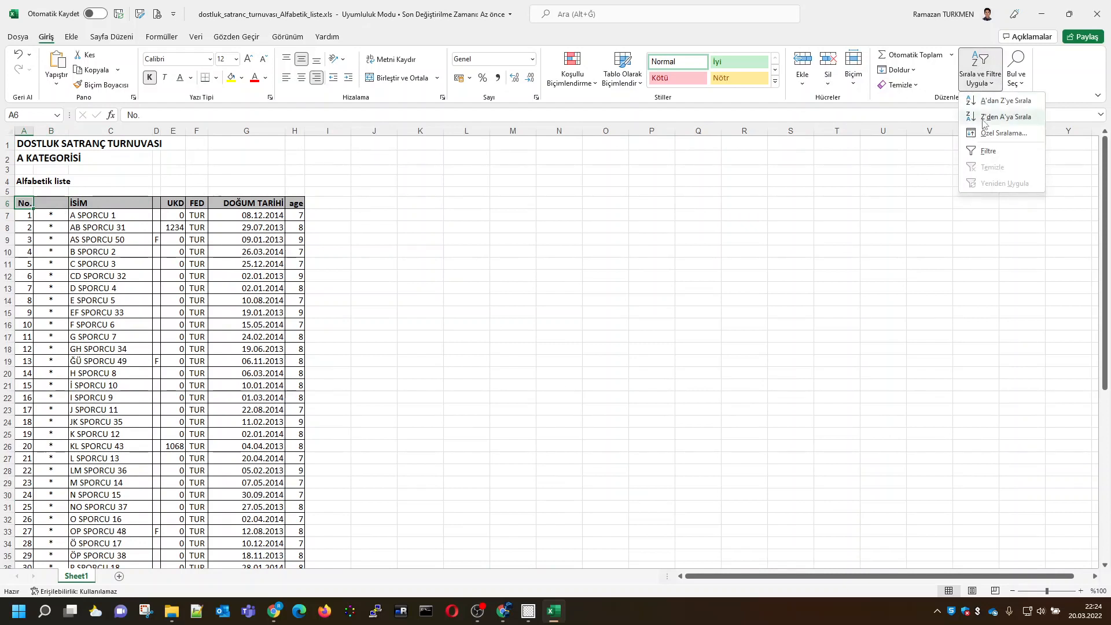
left_click(988, 151)
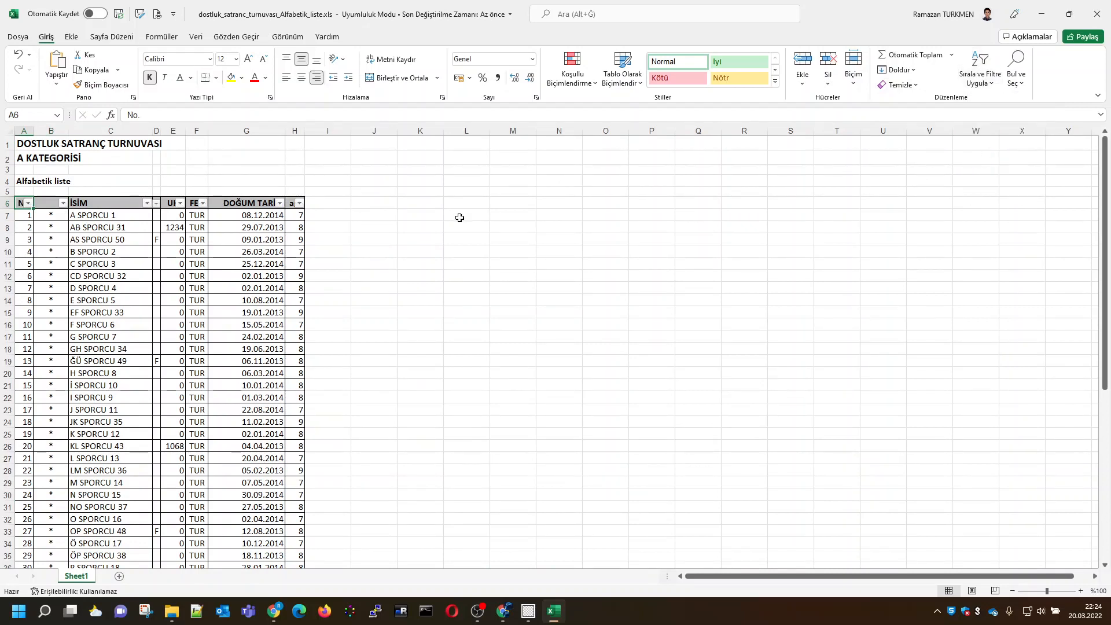
Filter column B to show only the players marked with * and look through the filtered list
left_click(63, 203)
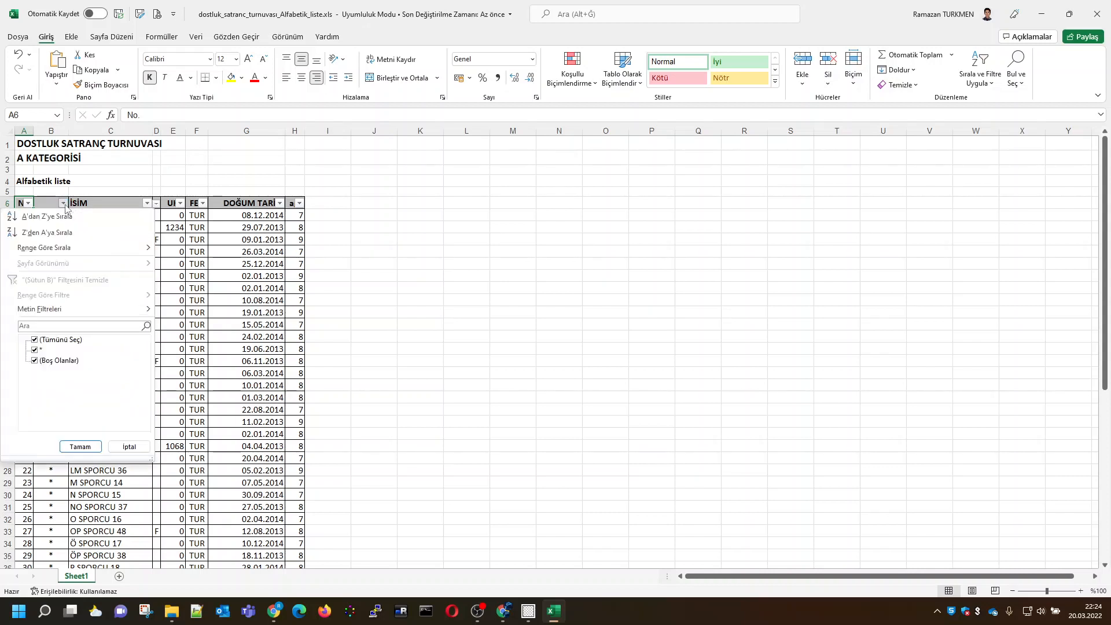
left_click(35, 339)
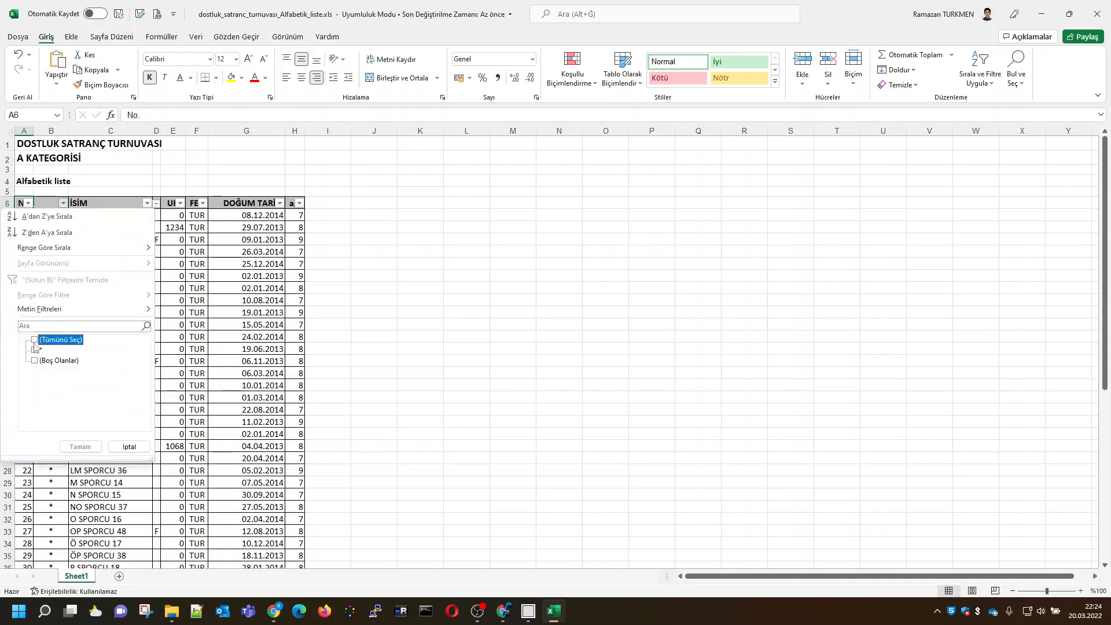
left_click(35, 350)
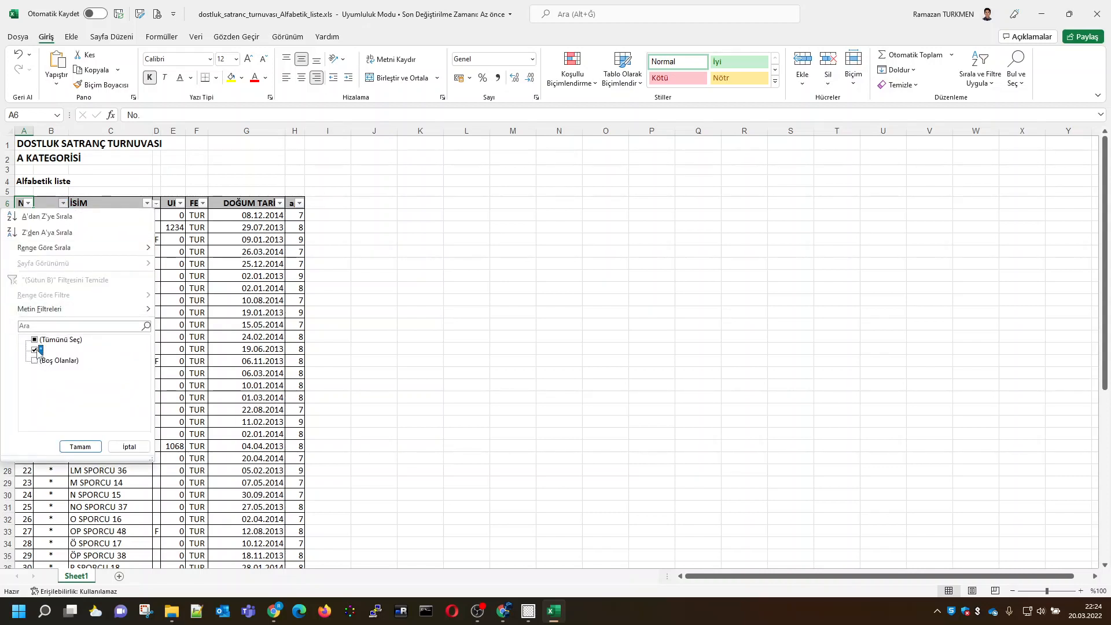
left_click(80, 447)
scroll(61, 452, "down", 4)
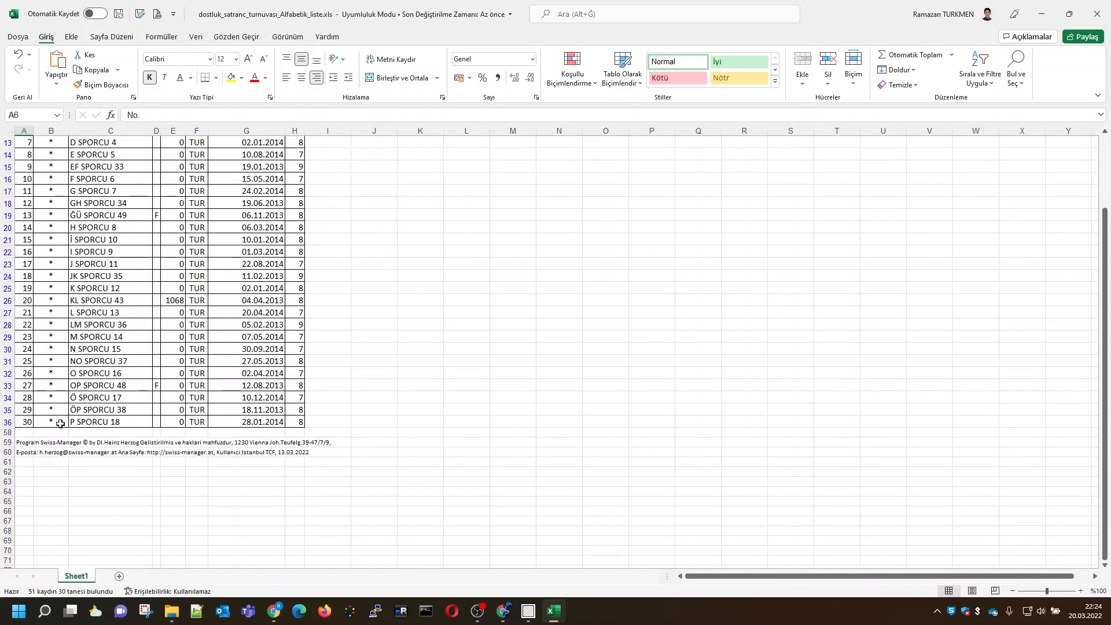
left_click_drag(7, 421, 5, 227)
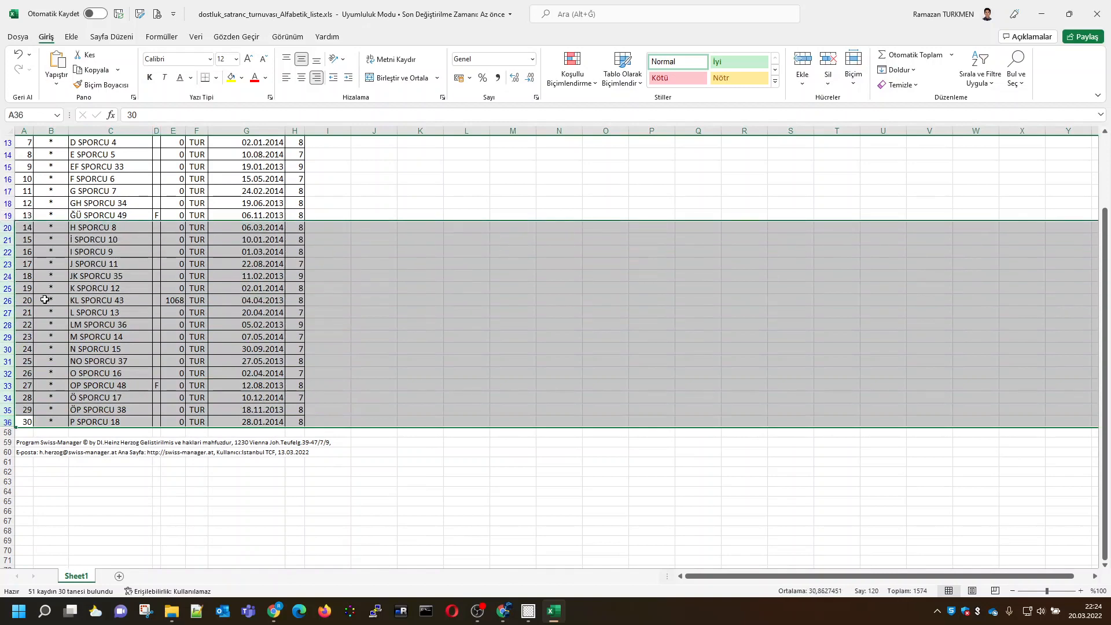
scroll(55, 310, "up", 2)
left_click(54, 312)
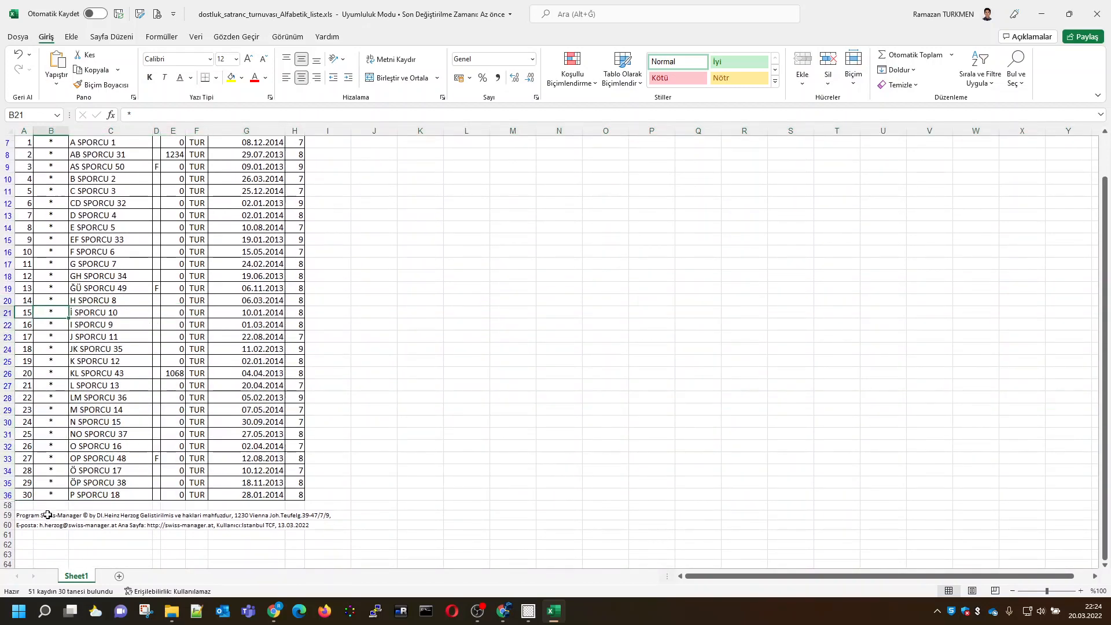
Check the print preview of the filtered player list, and return to the sheet to review the listed rows
scroll(200, 387, "up", 2)
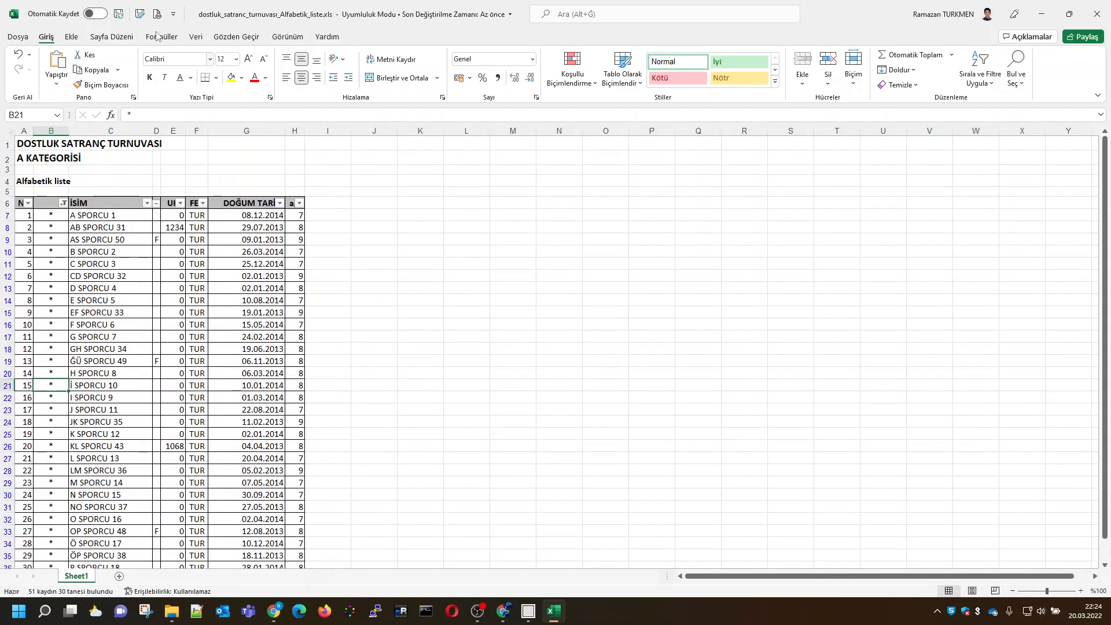
left_click(157, 14)
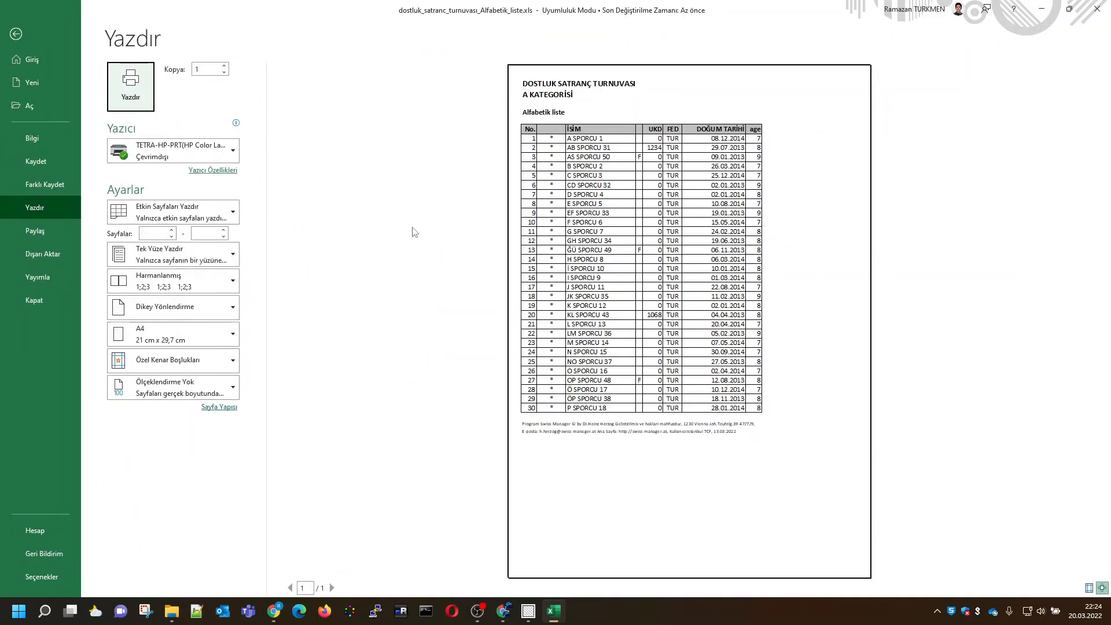
left_click(16, 34)
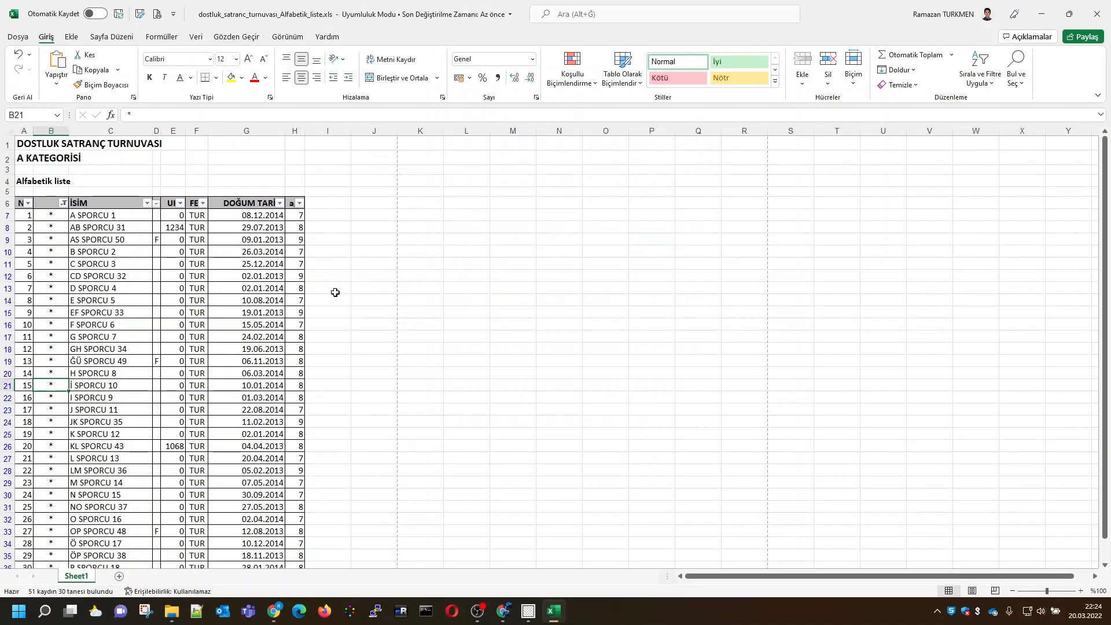
scroll(334, 297, "down", 2)
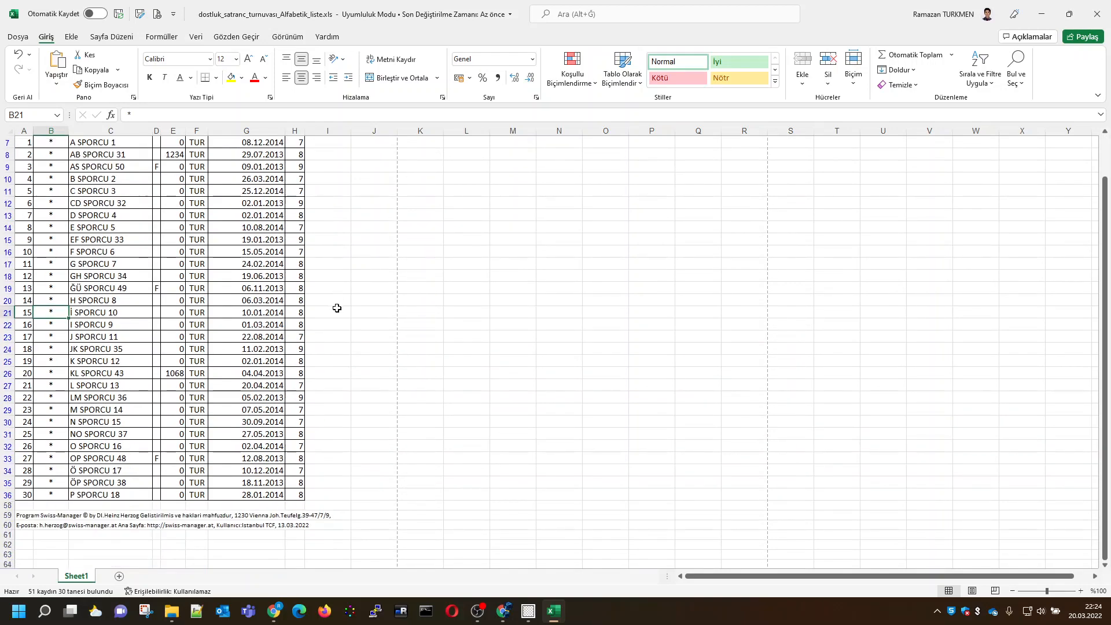
scroll(337, 308, "up", 2)
scroll(337, 307, "down", 1)
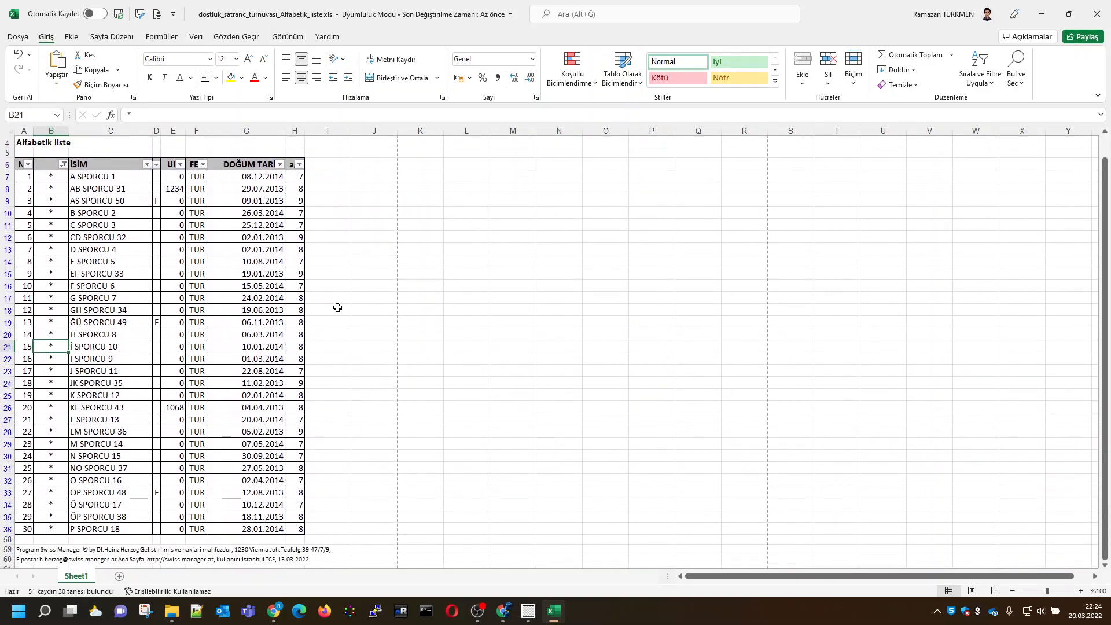
scroll(337, 307, "up", 1)
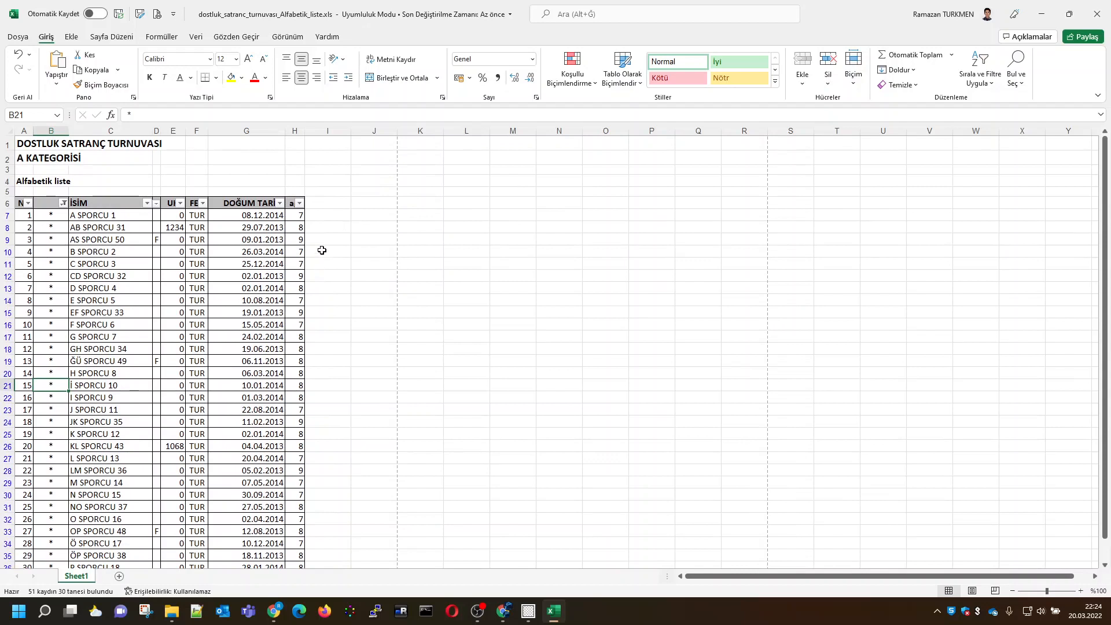